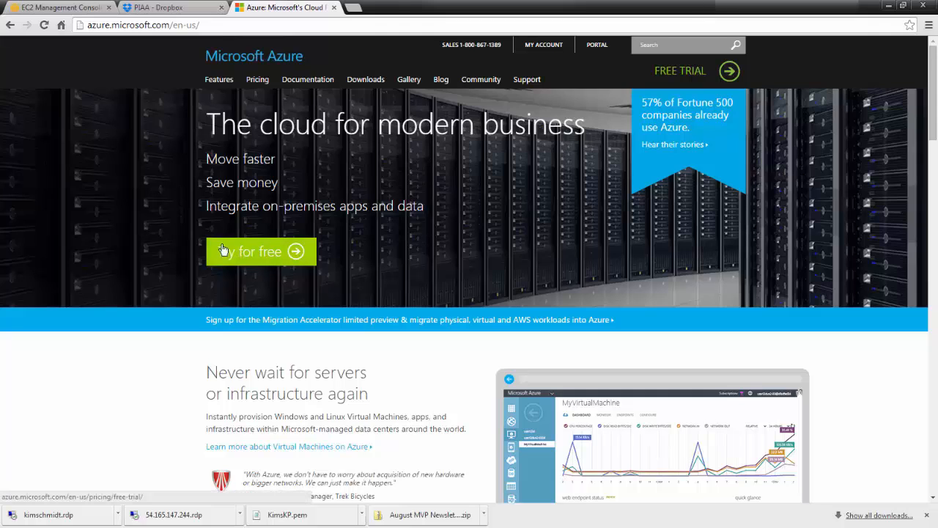
- Open the Azure Management Portal from the account page and go to the virtual machines list
{"action": "left_click", "coordinate": [548, 49]}
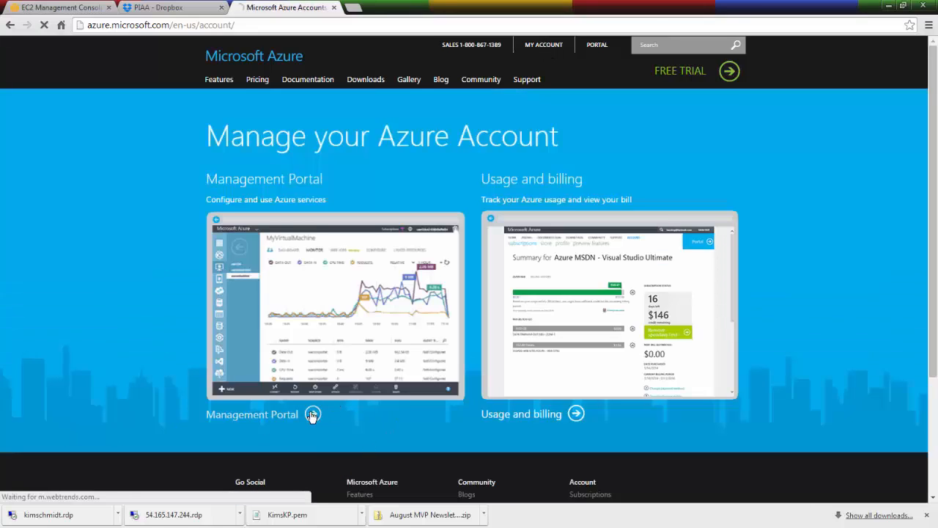
{"action": "left_click", "coordinate": [312, 415]}
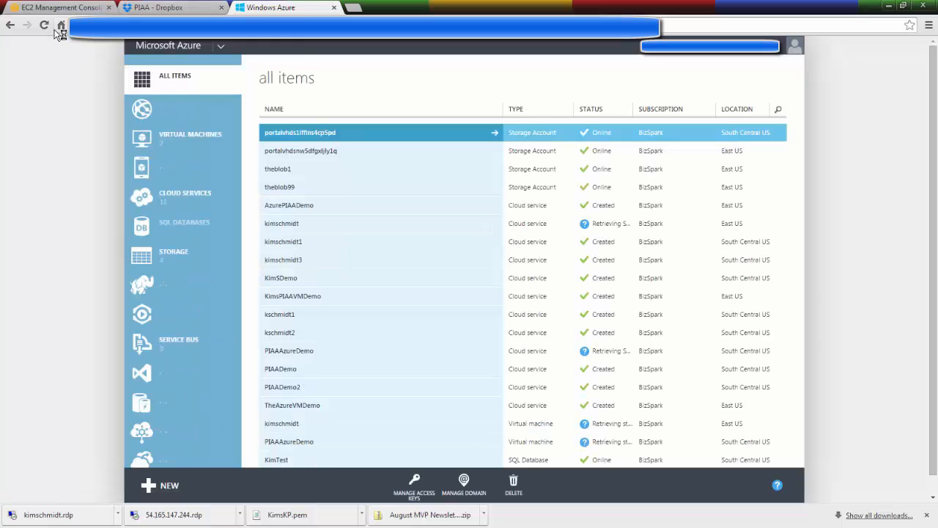
{"action": "left_click", "coordinate": [190, 139]}
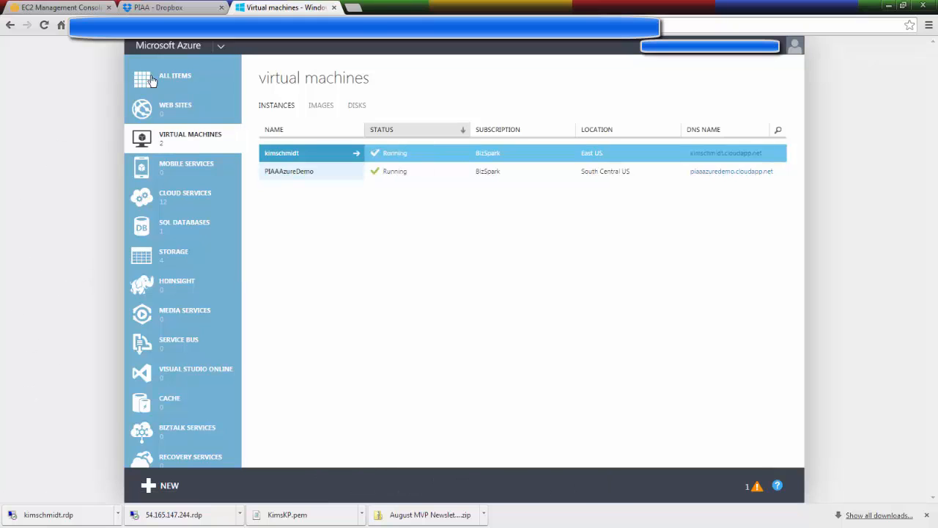
- Start a Quick Create virtual machine and enter the owner's full name followed by "s" as its DNS name
{"action": "left_click", "coordinate": [165, 488]}
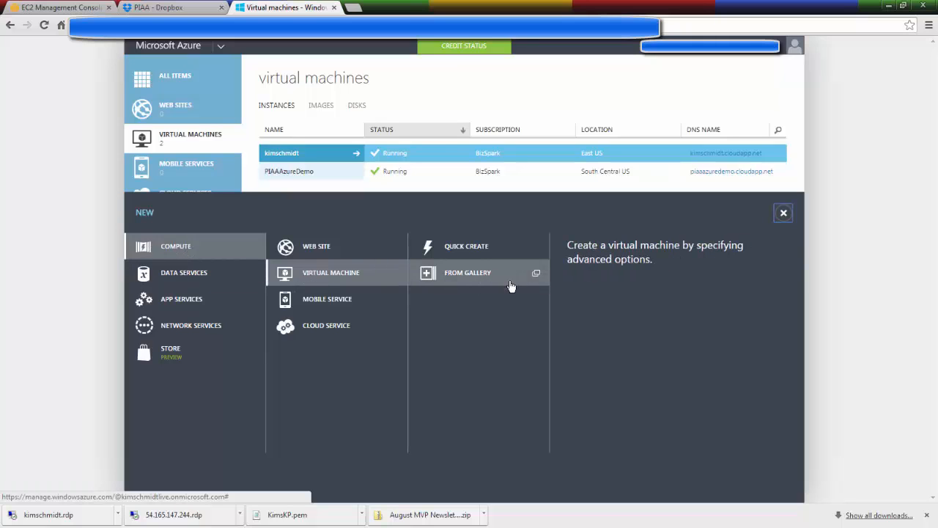
{"action": "left_click", "coordinate": [472, 246]}
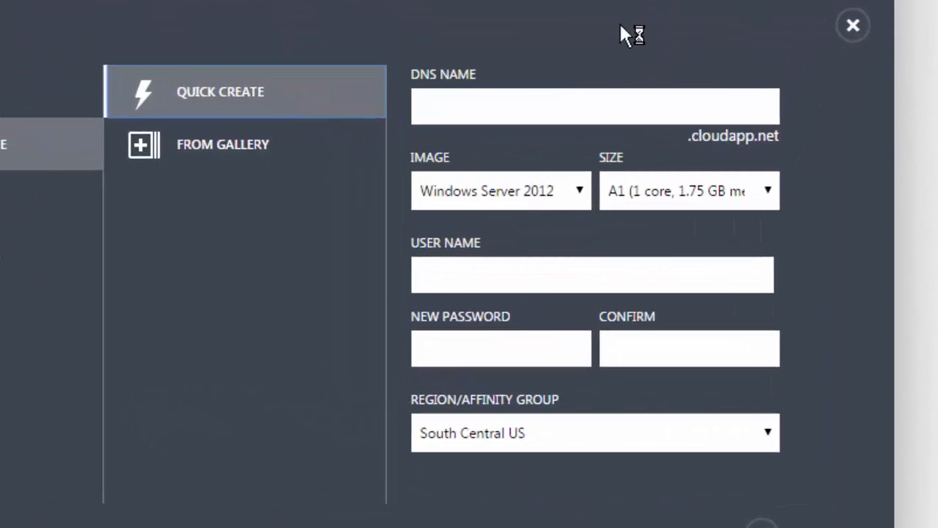
{"action": "left_click", "coordinate": [436, 107]}
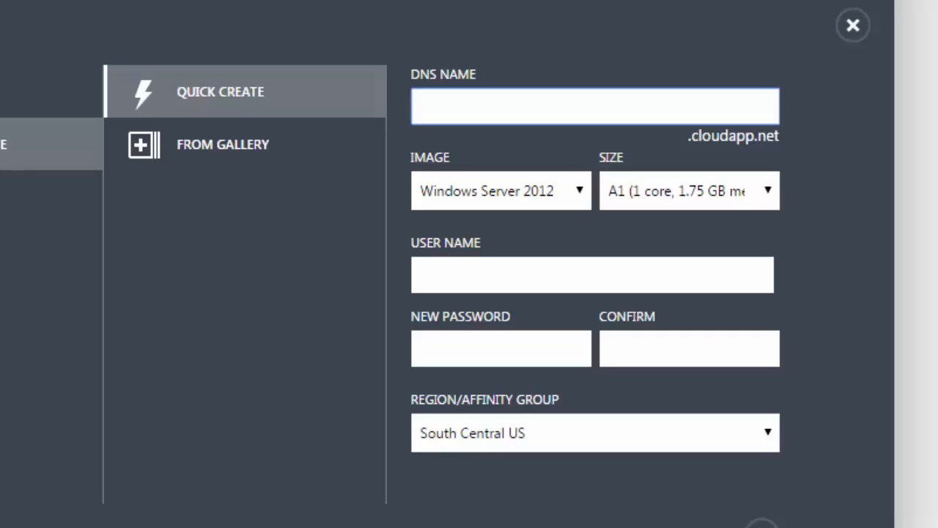
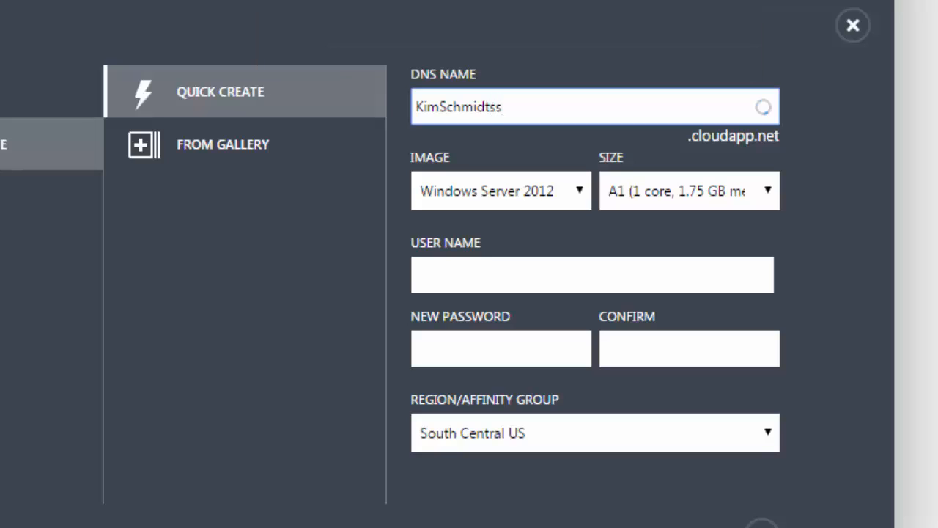
- Choose the Windows Server 2012 Datacenter image and keep the Basic A1 size (1 core, 1.75 GB memory)
{"action": "left_click", "coordinate": [581, 192]}
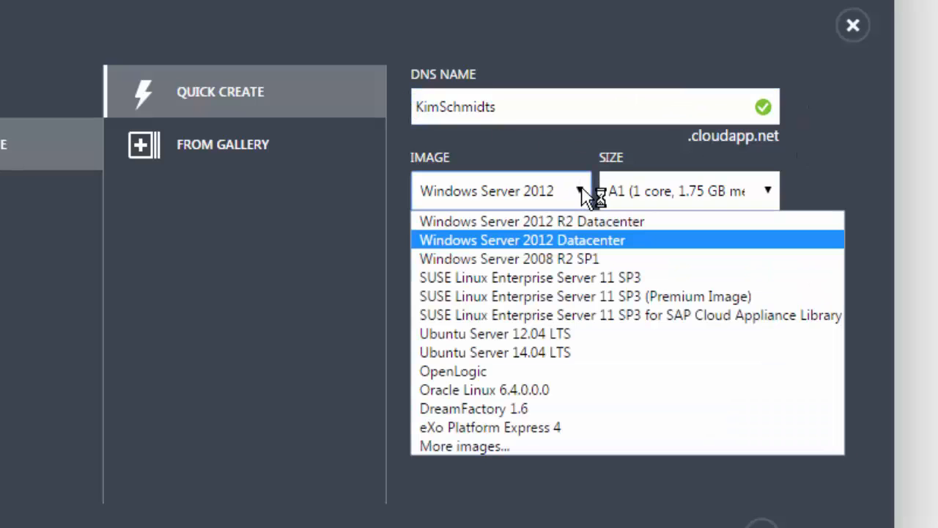
{"action": "left_click", "coordinate": [546, 239]}
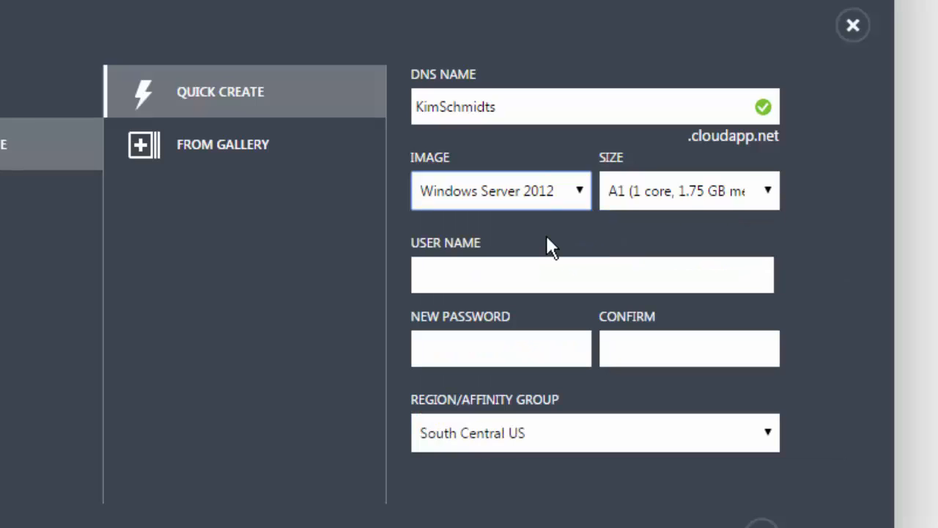
{"action": "left_click", "coordinate": [772, 194]}
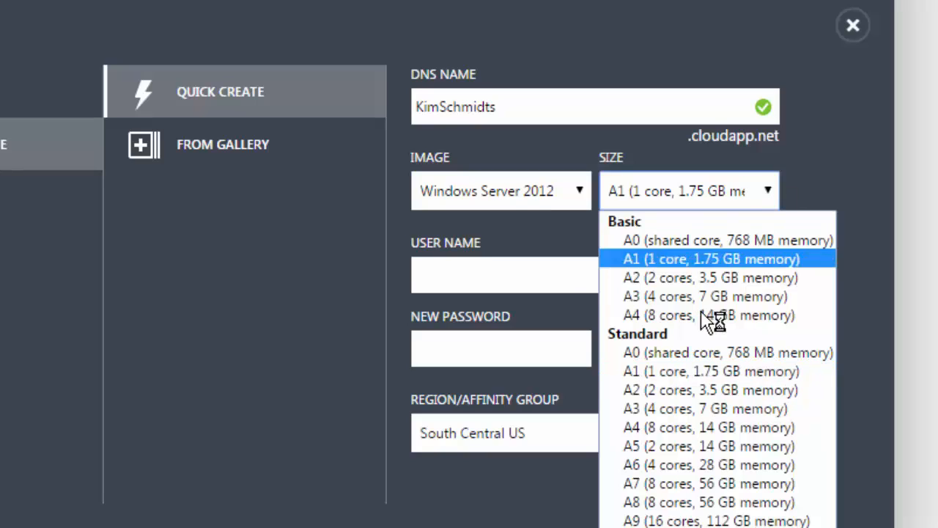
{"action": "left_click", "coordinate": [772, 195]}
- Enter the administrator user name and the new password for the virtual machine, and repeat the password to confirm it
{"action": "left_click", "coordinate": [438, 273]}
{"action": "left_click", "coordinate": [440, 273]}
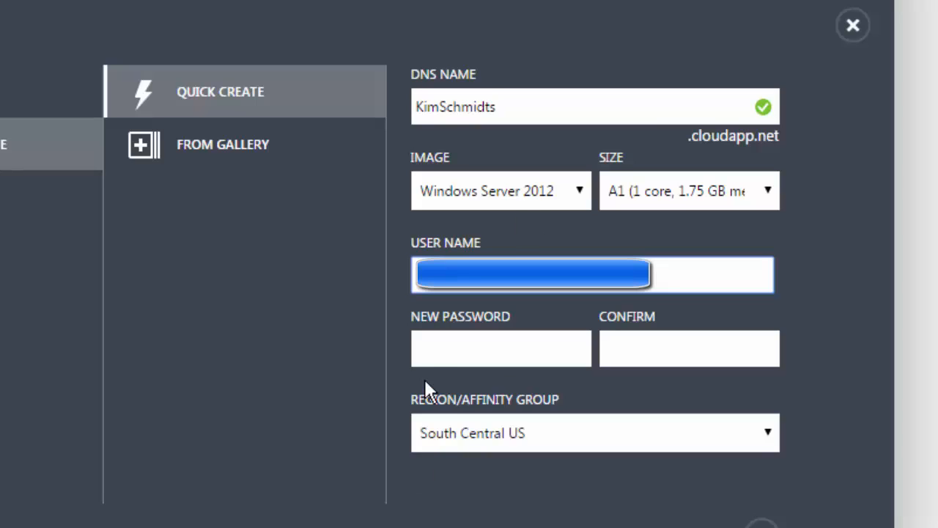
{"action": "left_click", "coordinate": [448, 346]}
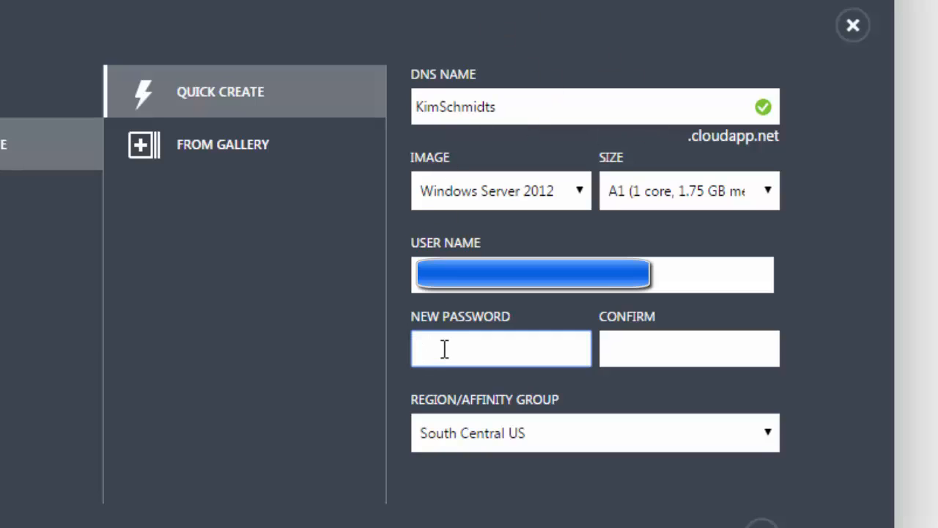
{"action": "type", "text": "•••••••"}
{"action": "left_click", "coordinate": [648, 350]}
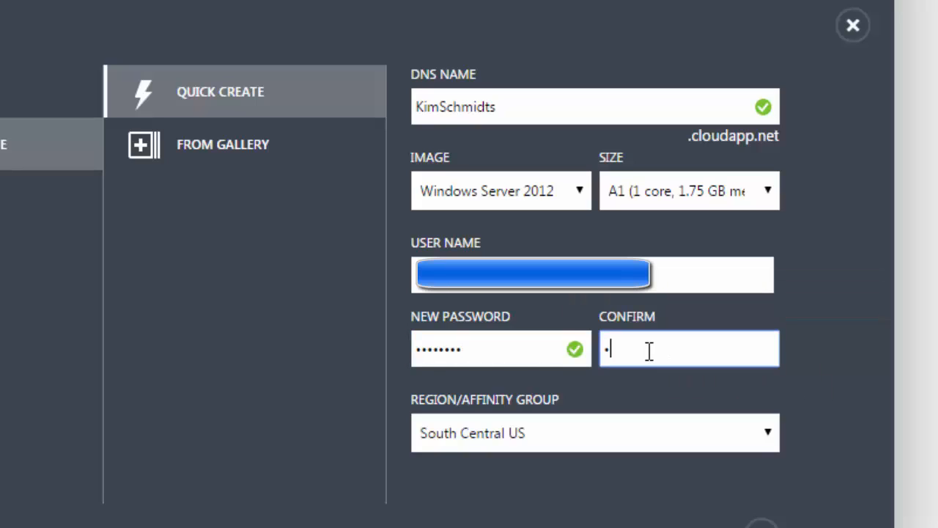
{"action": "type", "text": "••••"}
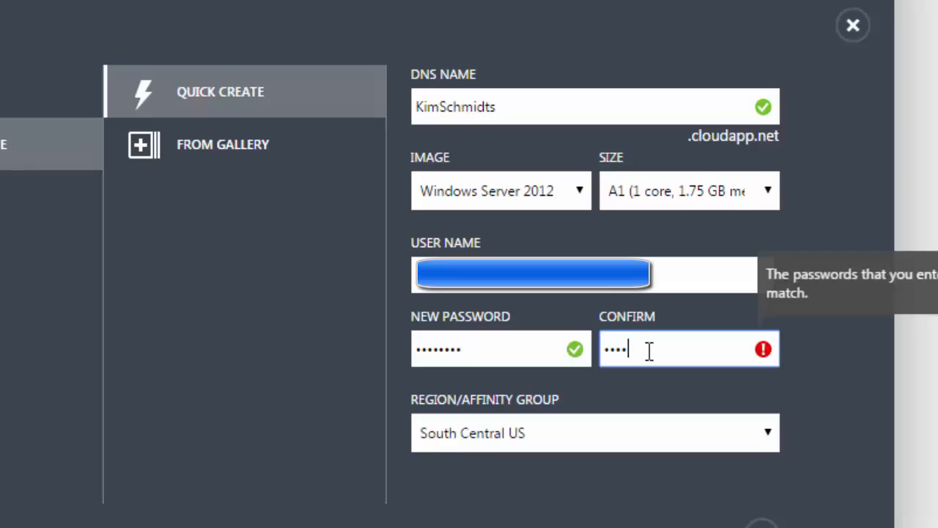
{"action": "type", "text": "•"}
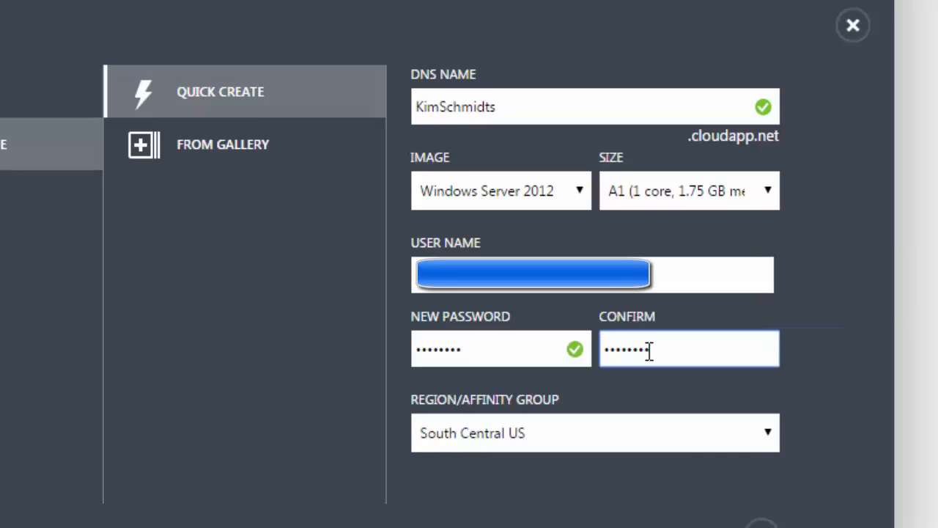
- Set the region to East US and create the virtual machine
{"action": "left_click", "coordinate": [769, 438]}
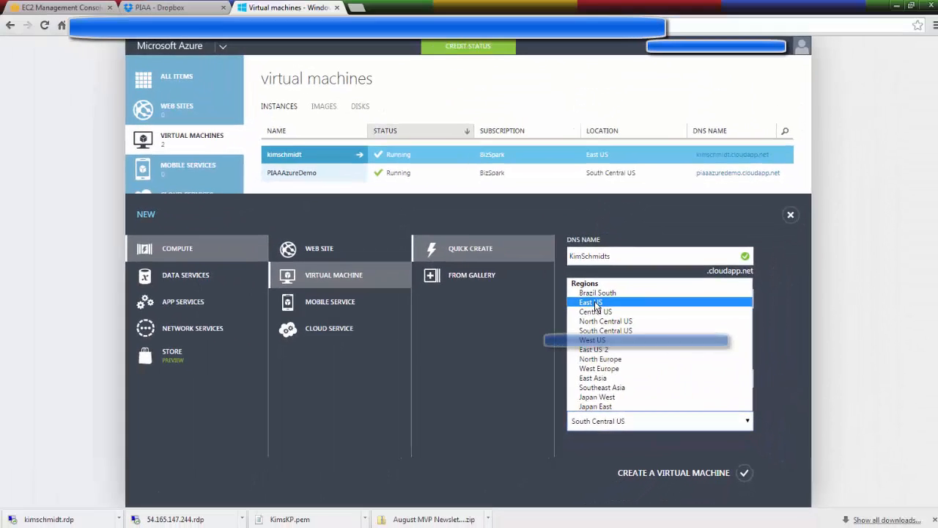
{"action": "left_click", "coordinate": [565, 198]}
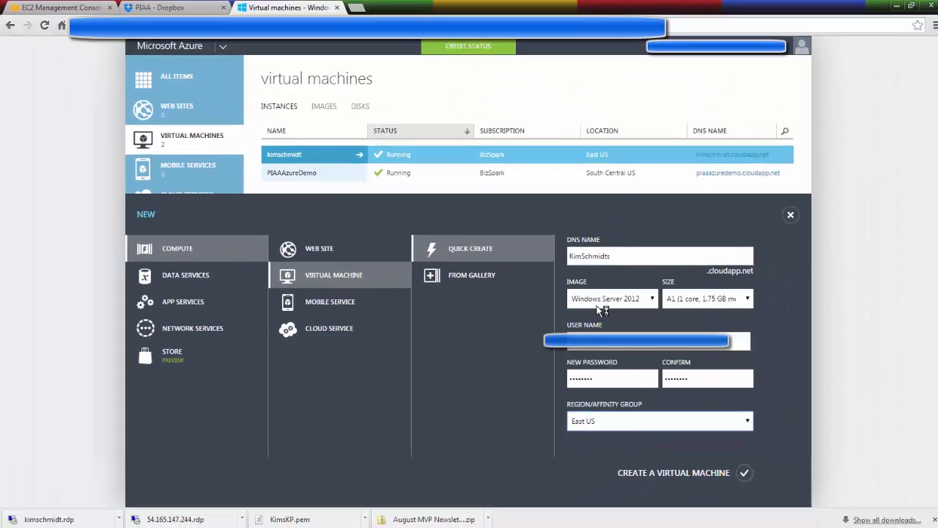
{"action": "left_click", "coordinate": [744, 474]}
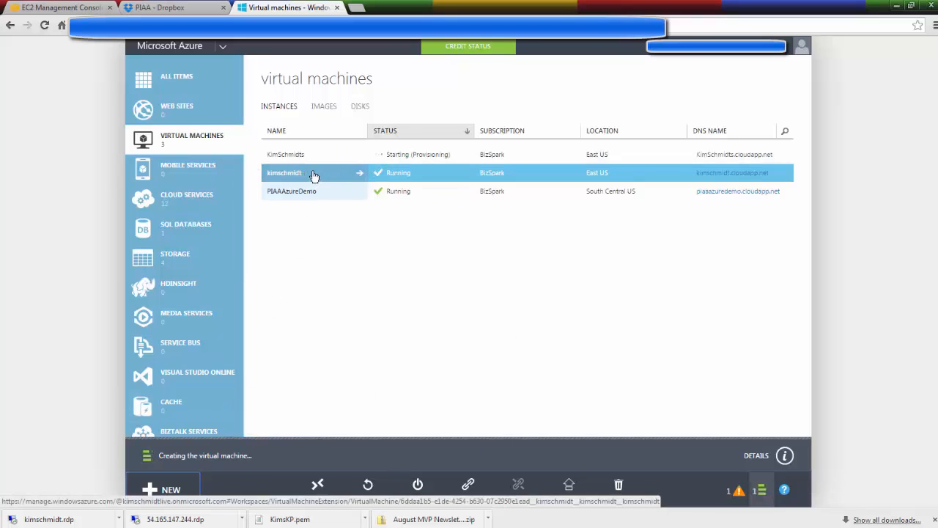
- View the dashboard of the PIAAAzureDemo virtual machine and return to the virtual machines list
{"action": "left_click", "coordinate": [443, 189]}
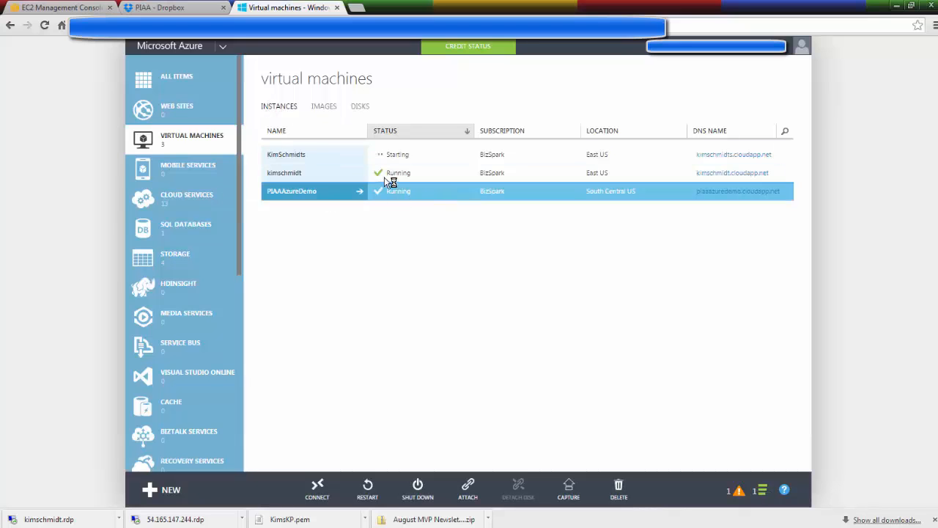
{"action": "double_click", "coordinate": [434, 194]}
{"action": "left_click", "coordinate": [334, 192]}
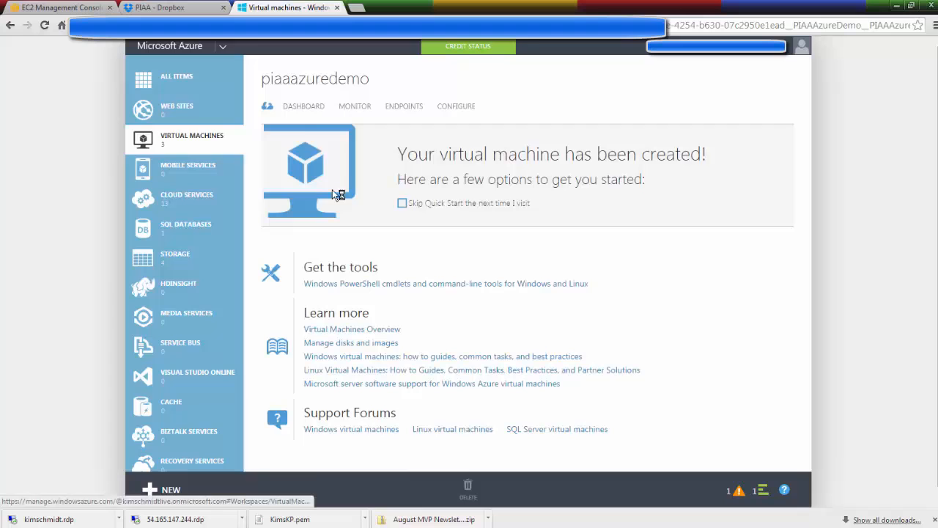
{"action": "left_click", "coordinate": [306, 105]}
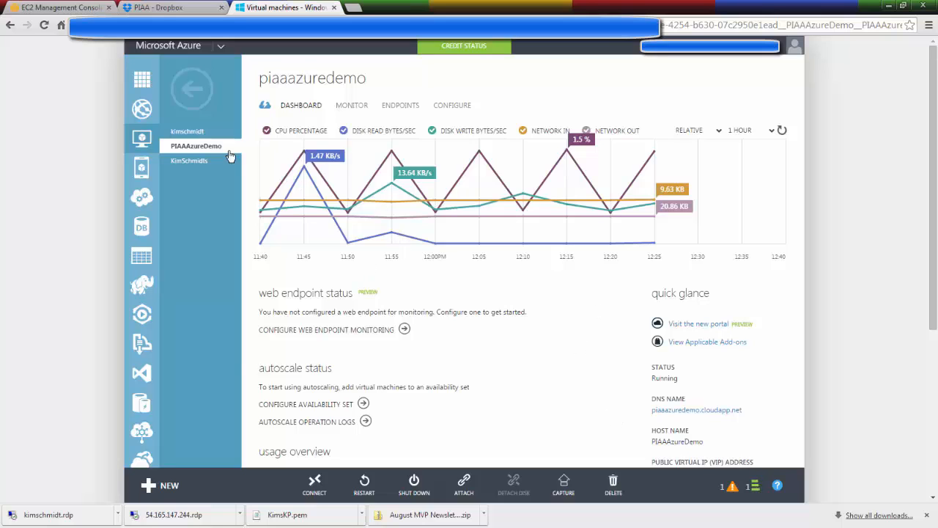
{"action": "left_click", "coordinate": [195, 84]}
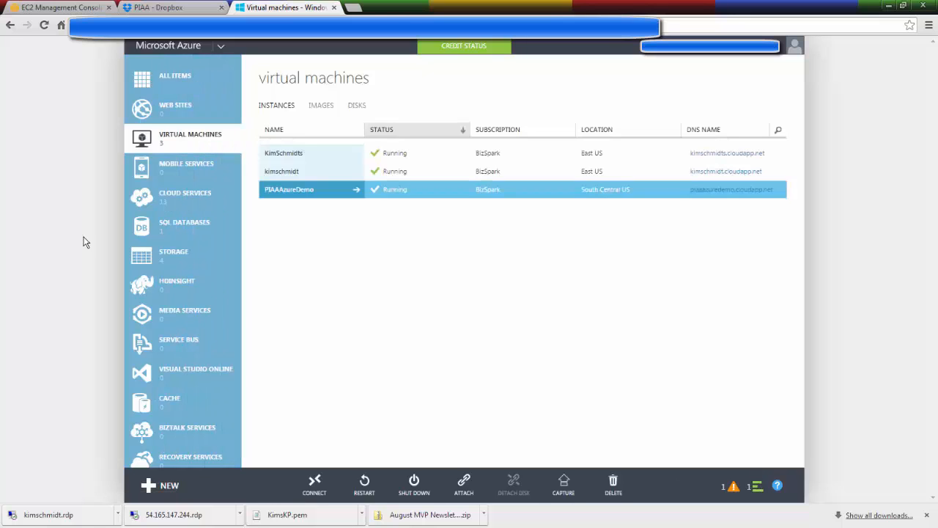
- Request a connection to the newly created virtual machine to download its .rdp file, and acknowledge the retrieval notice
{"action": "left_click", "coordinate": [430, 155]}
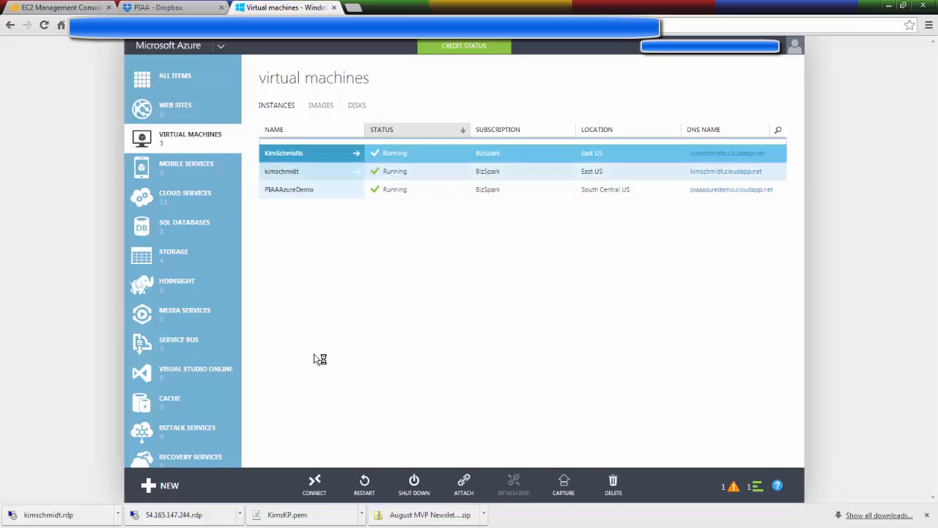
{"action": "left_click", "coordinate": [315, 486]}
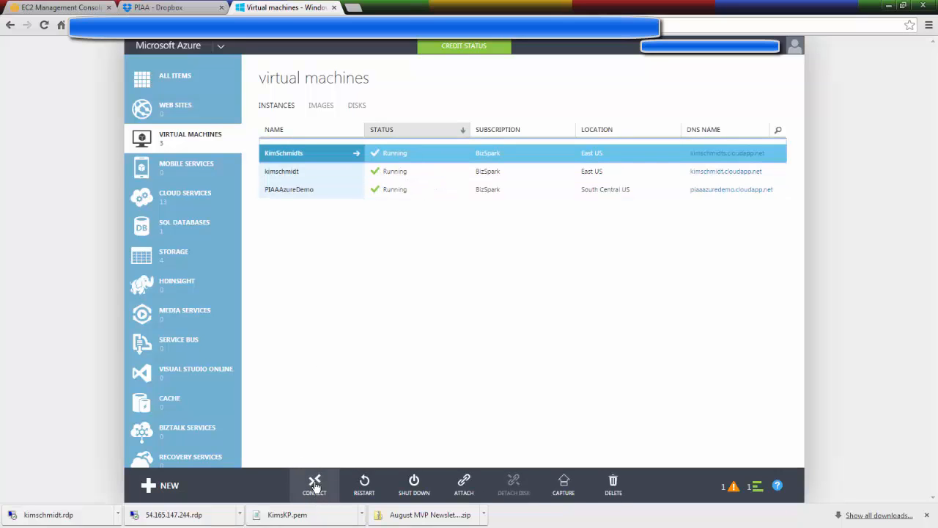
{"action": "left_click", "coordinate": [315, 485]}
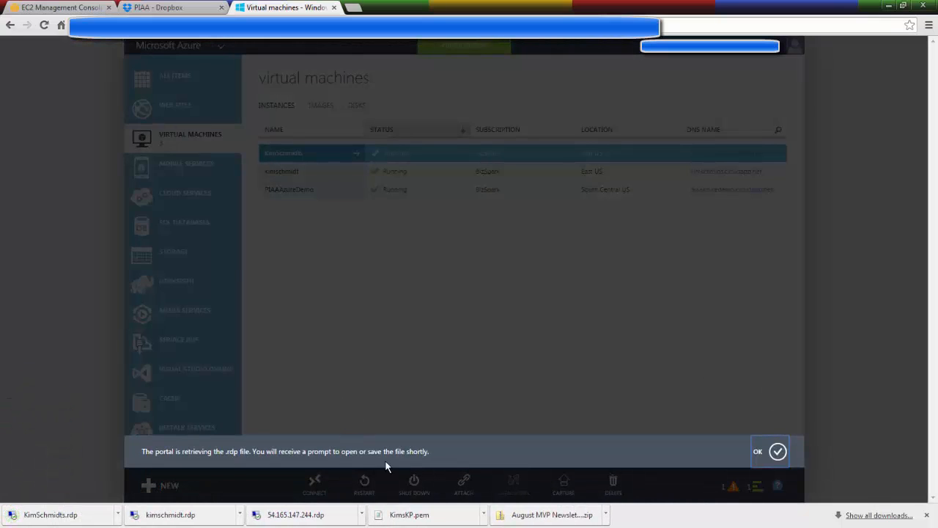
{"action": "left_click", "coordinate": [768, 449]}
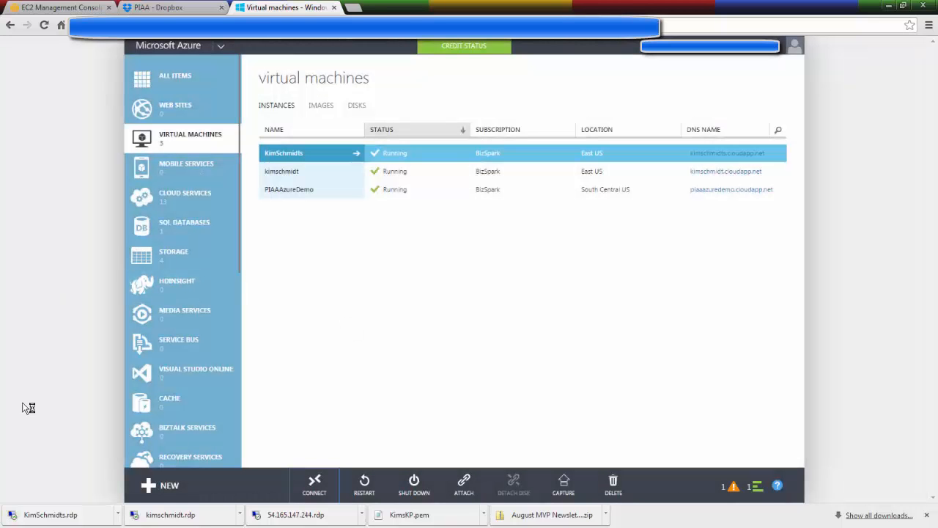
- Open the newly downloaded .rdp file and agree to connect despite the unknown publisher
{"action": "left_click_drag", "start_coordinate": [57, 506], "coordinate": [83, 512]}
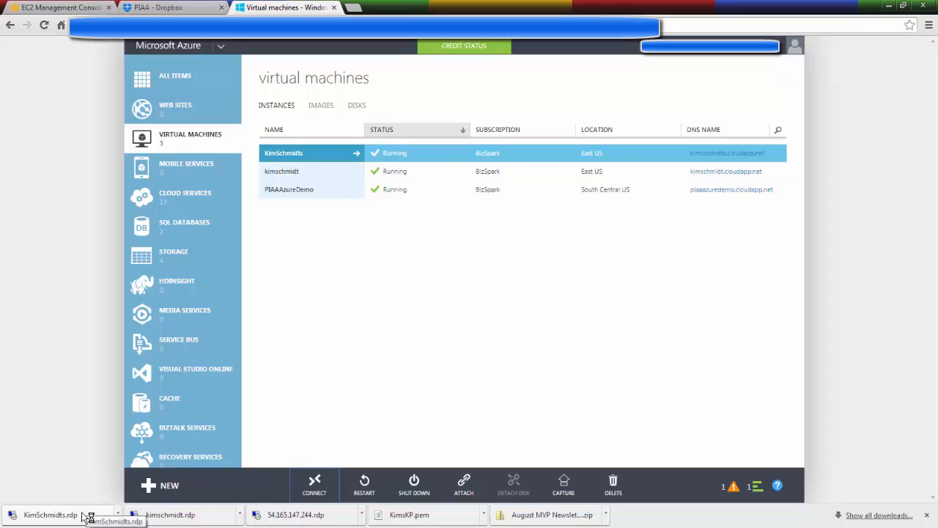
{"action": "left_click_drag", "start_coordinate": [83, 513], "coordinate": [86, 517]}
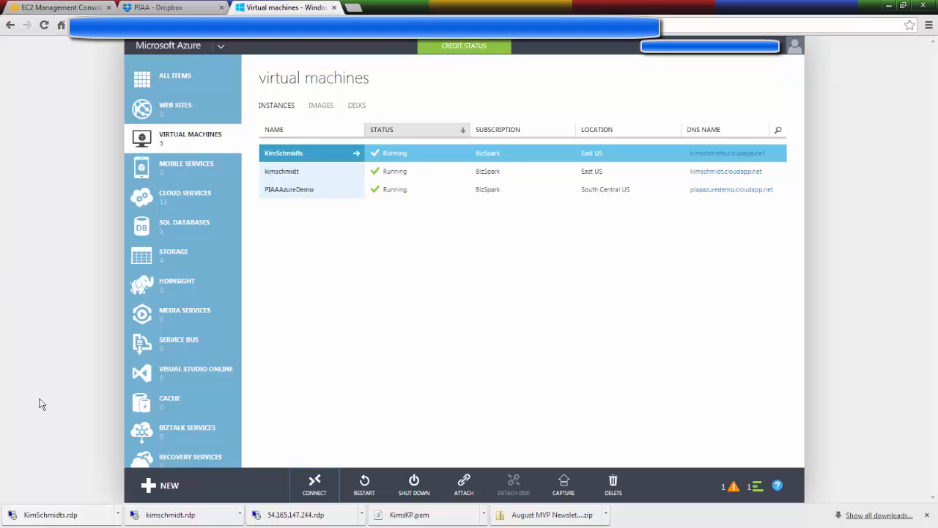
{"action": "left_click", "coordinate": [77, 515]}
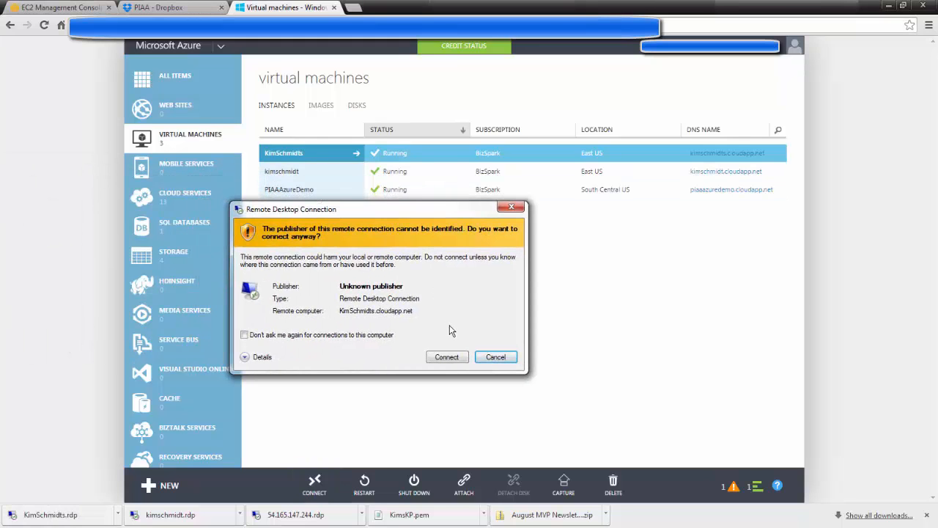
{"action": "left_click", "coordinate": [453, 357]}
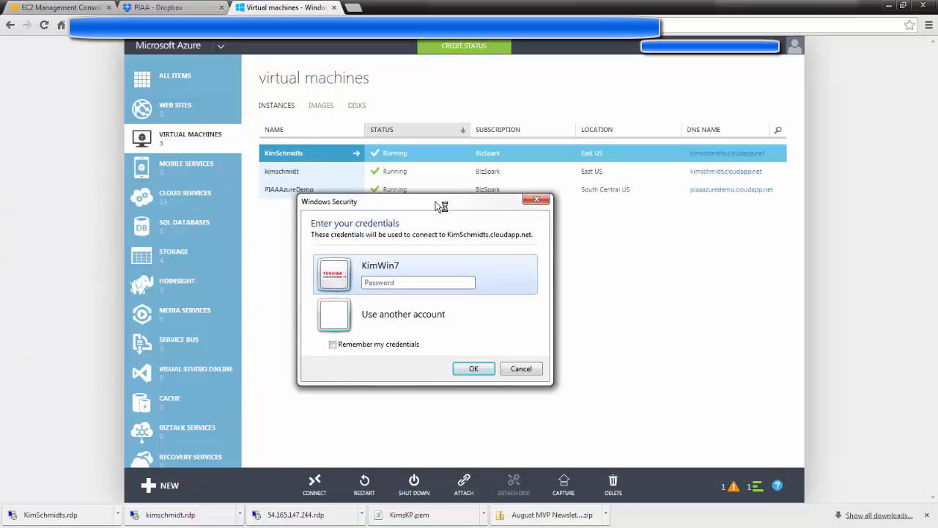
- Sign in to the remote virtual machine with another account, entering the administrator user name and the account password
{"action": "left_click", "coordinate": [386, 314]}
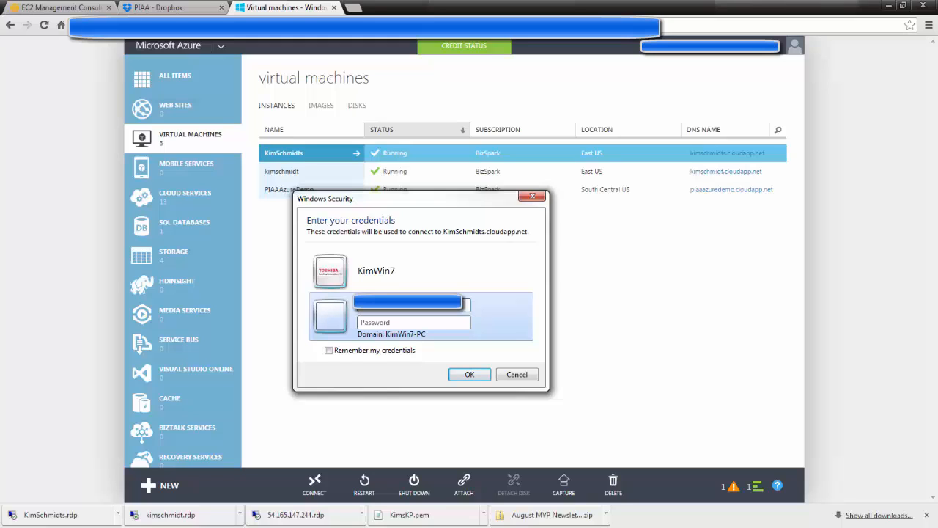
{"action": "left_click", "coordinate": [366, 322]}
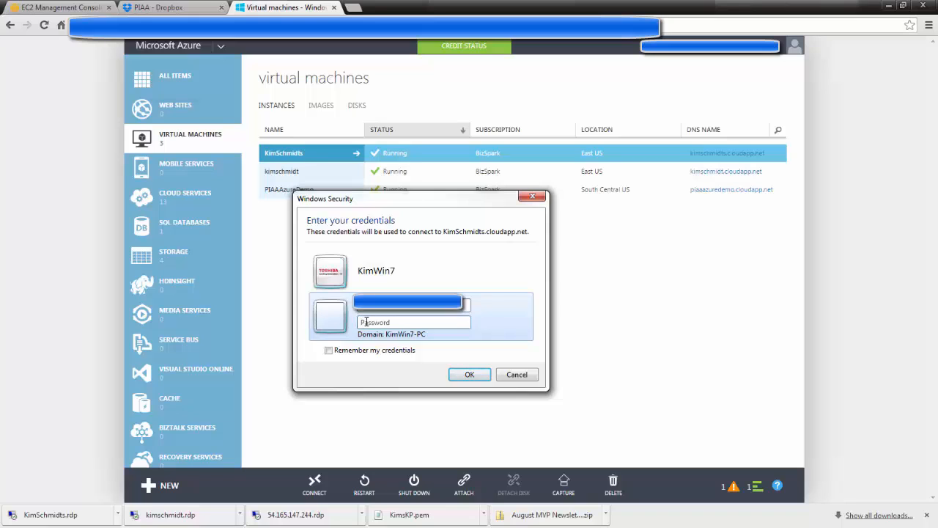
{"action": "type", "text": "•"}
{"action": "left_click", "coordinate": [469, 375]}
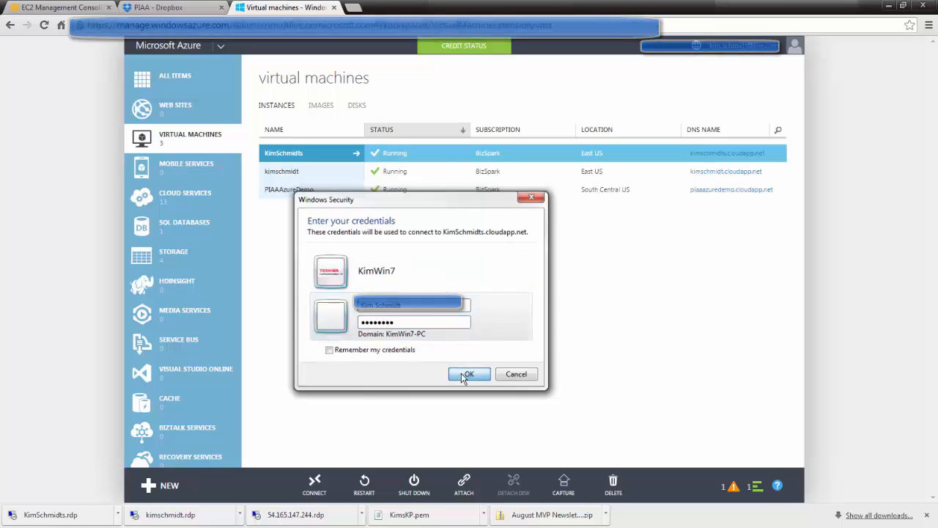